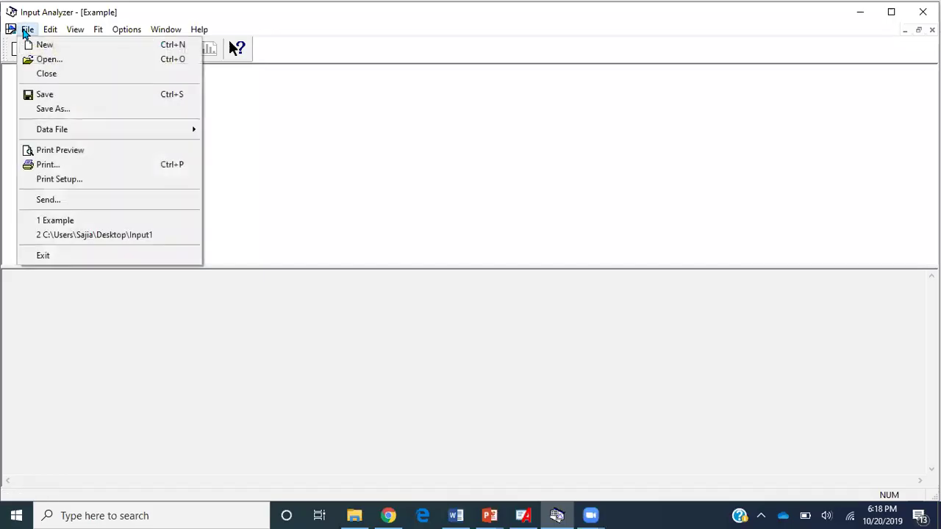
# Select IE467_Lab 5A from the Desktop as the existing data file to load.
pyautogui.moveTo(55, 130)
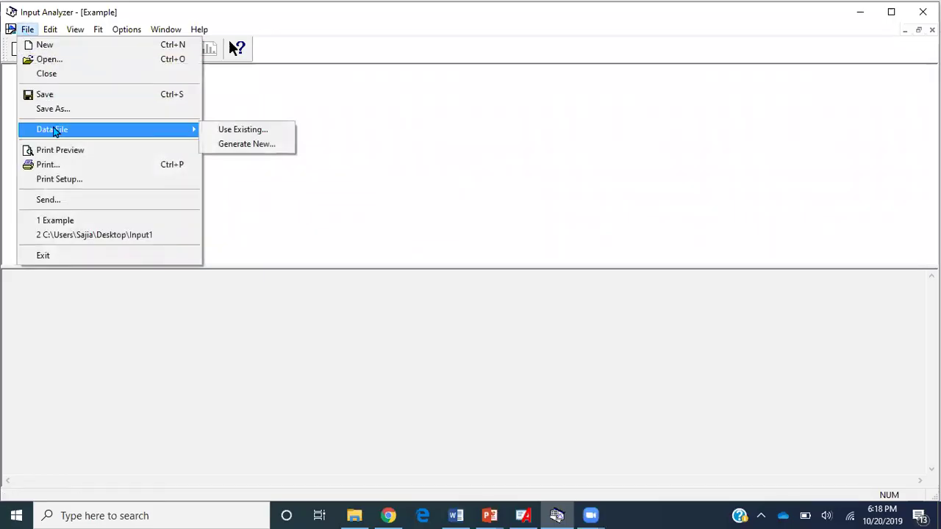
pyautogui.click(220, 132)
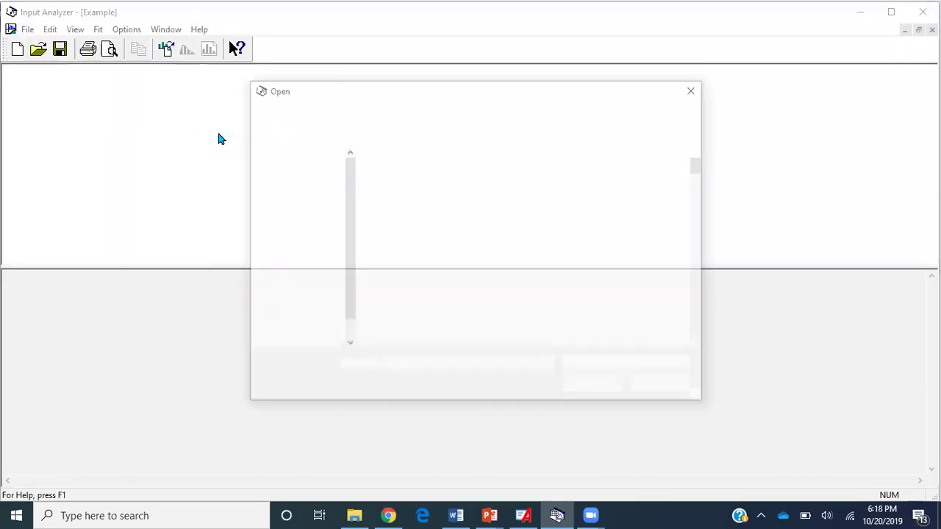
pyautogui.click(309, 200)
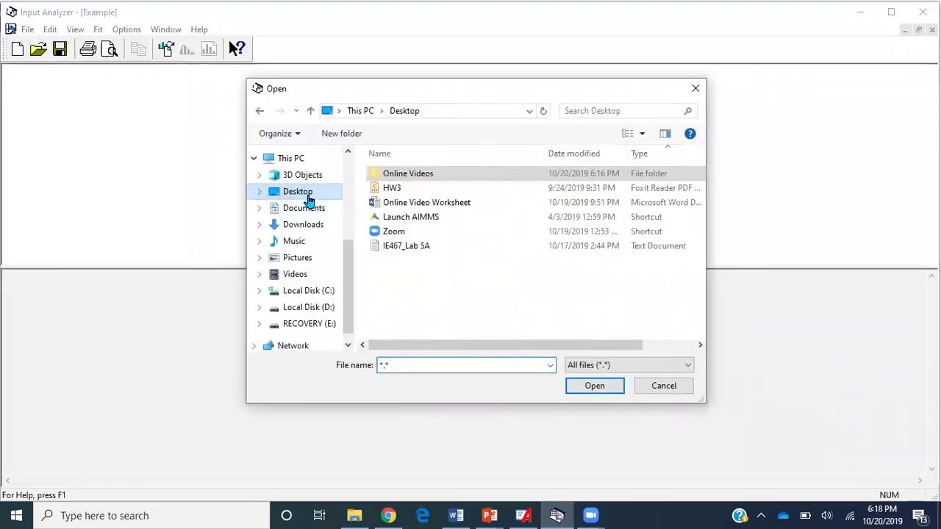
pyautogui.click(457, 252)
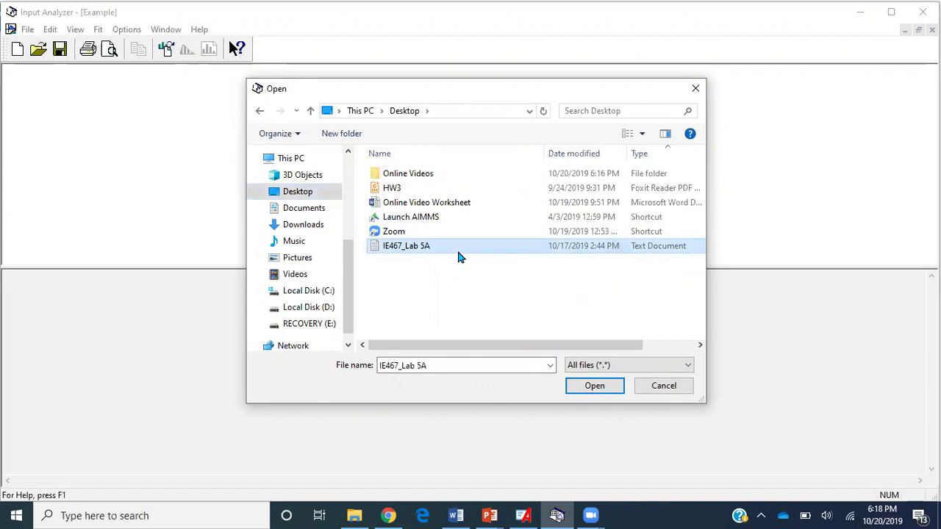
# Load IE467_Lab 5A and review its summary: 10285 points, max 9, mean 5, std dev 2.58.
pyautogui.click(592, 397)
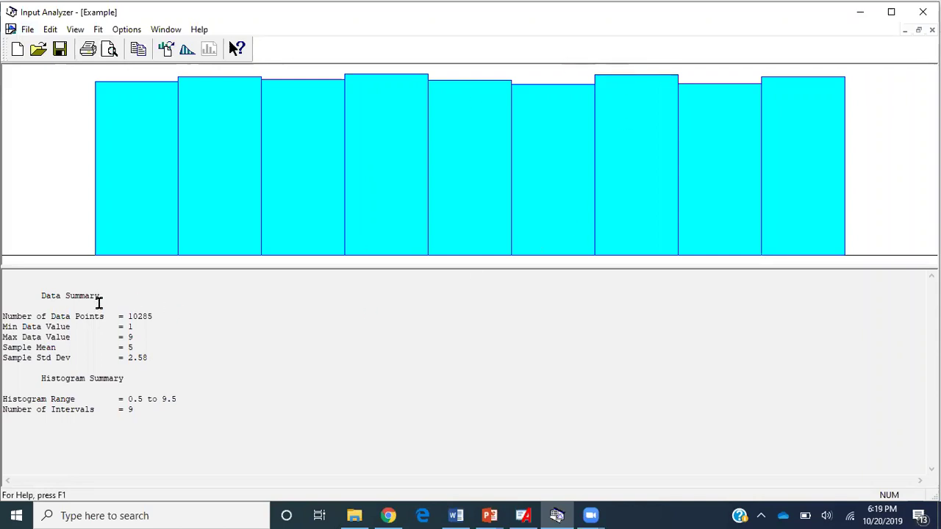
pyautogui.moveTo(158, 318); pyautogui.dragTo(137, 348)
pyautogui.click(155, 326)
pyautogui.click(140, 340)
pyautogui.click(163, 362)
pyautogui.doubleClick(159, 352)
pyautogui.click(159, 356)
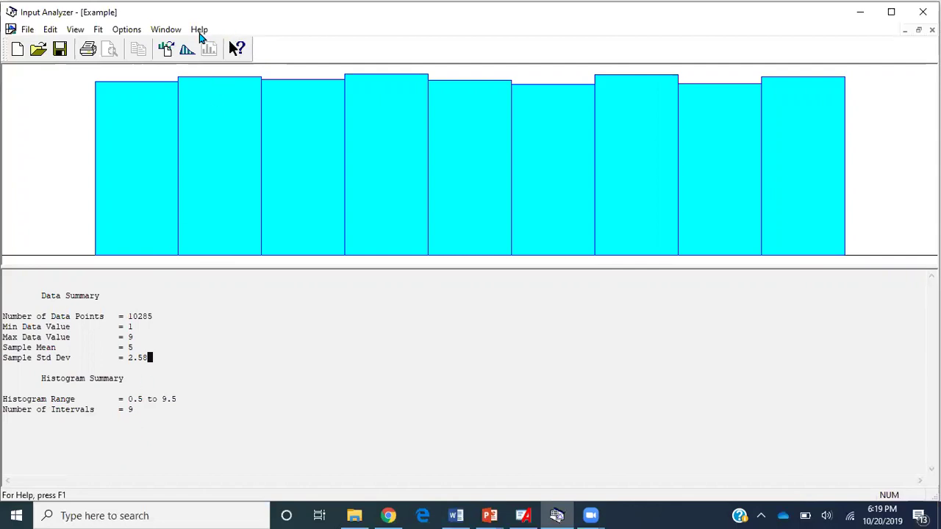
pyautogui.click(60, 49)
pyautogui.click(167, 30)
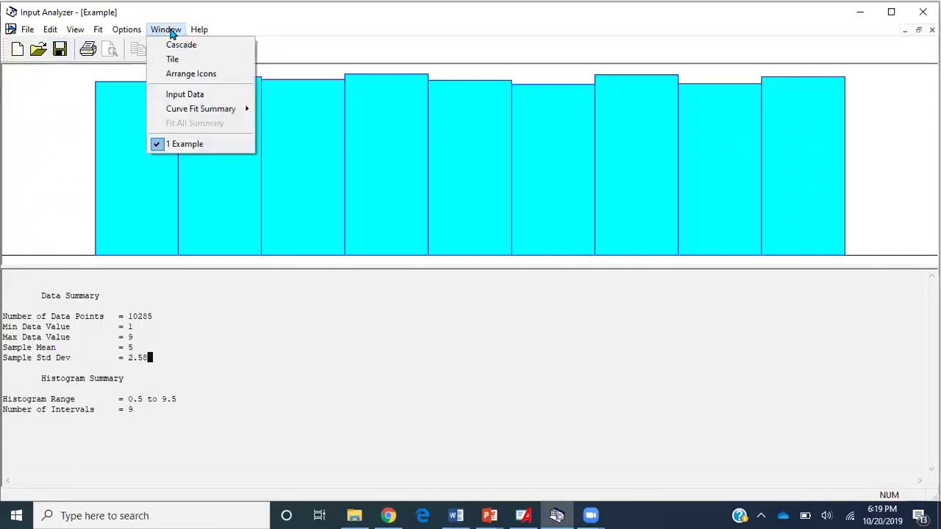
pyautogui.click(184, 97)
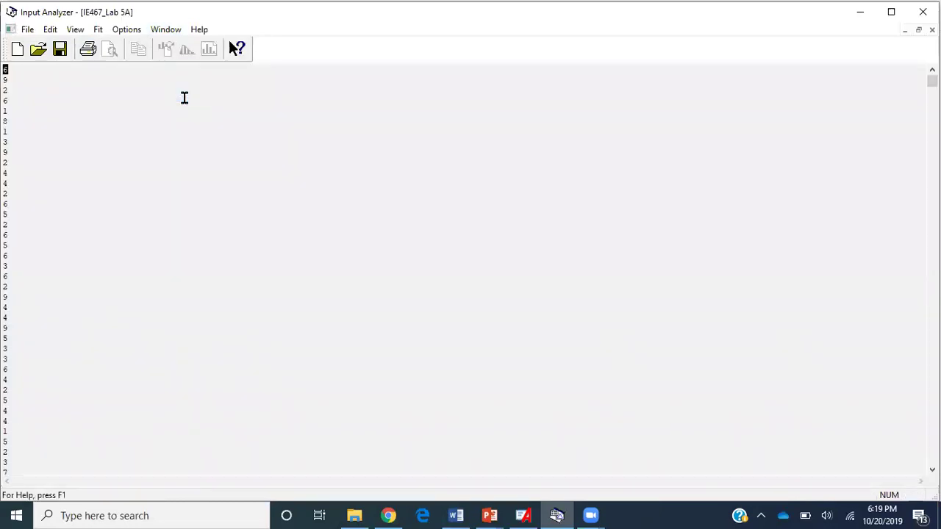
pyautogui.scroll(-10, 27, 236)
pyautogui.scroll(-20, 27, 236)
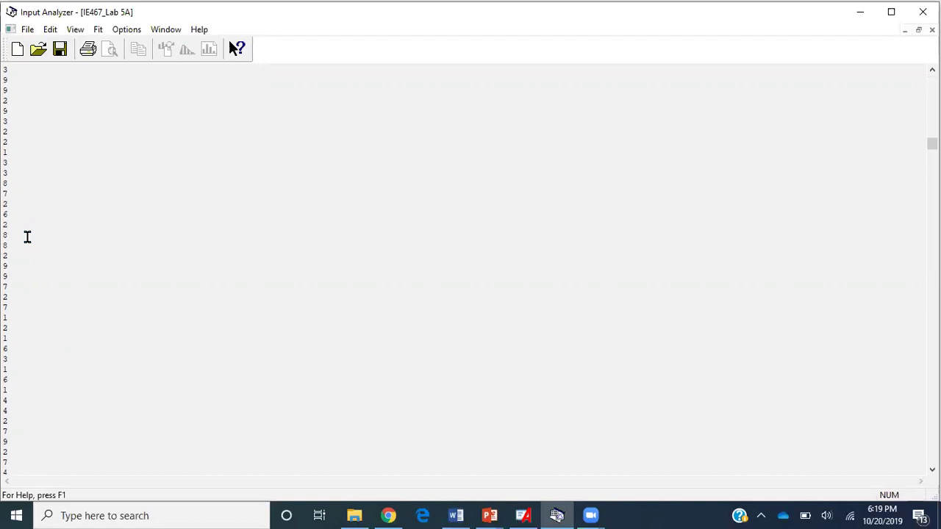
pyautogui.scroll(-20, 27, 236)
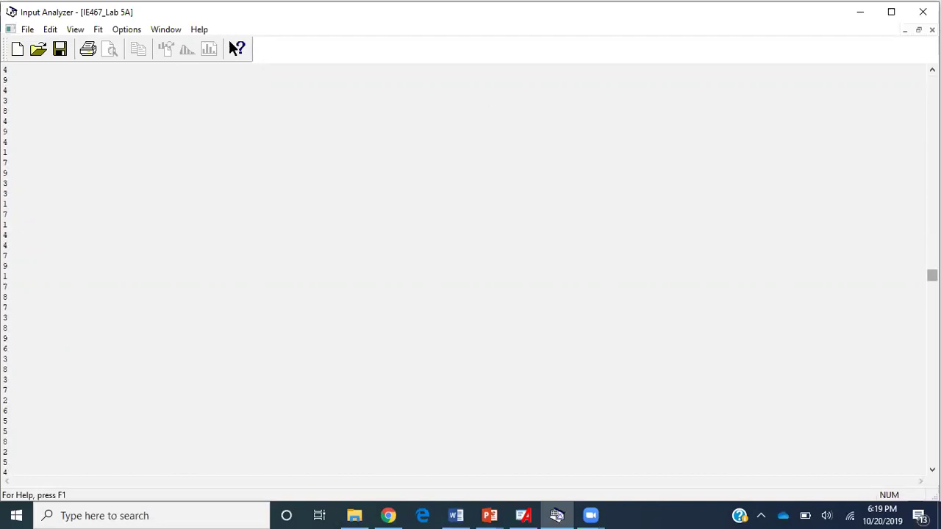
pyautogui.moveTo(932, 275); pyautogui.dragTo(932, 452)
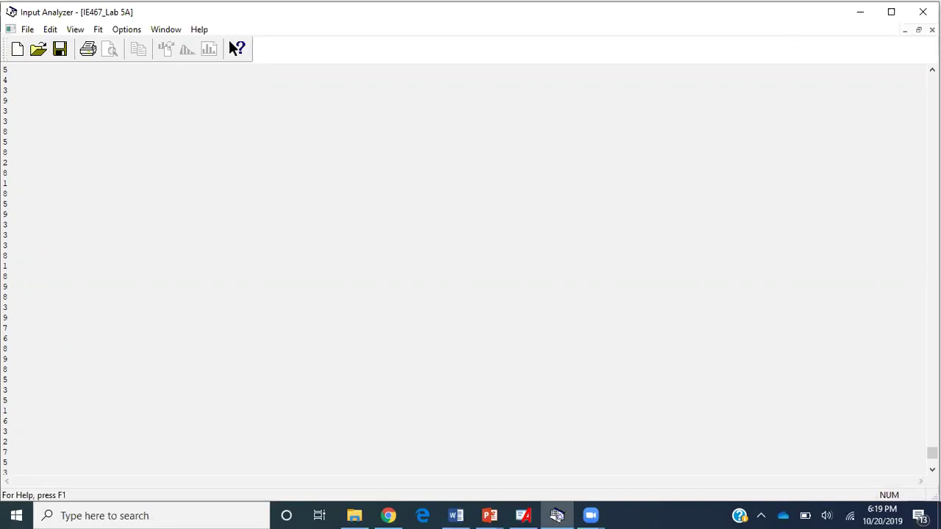
# Close the raw data window and set the histogram to 15 intervals from 0.5 to 9.5.
pyautogui.hotkey('ctrl', 'F4')
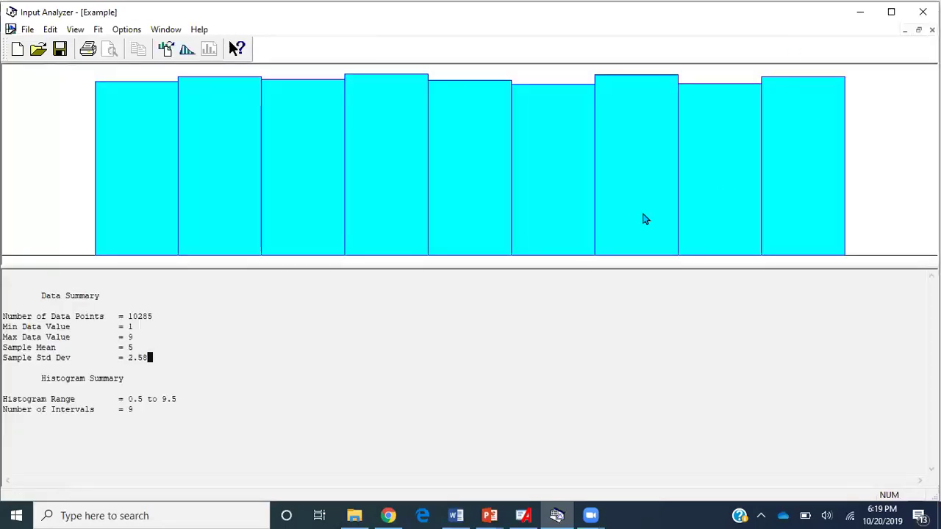
pyautogui.click(166, 31)
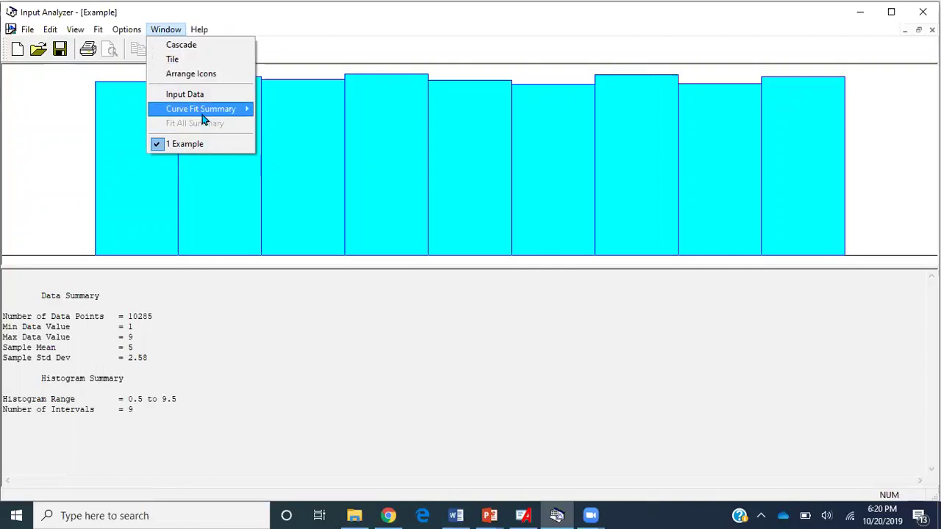
pyautogui.moveTo(204, 120)
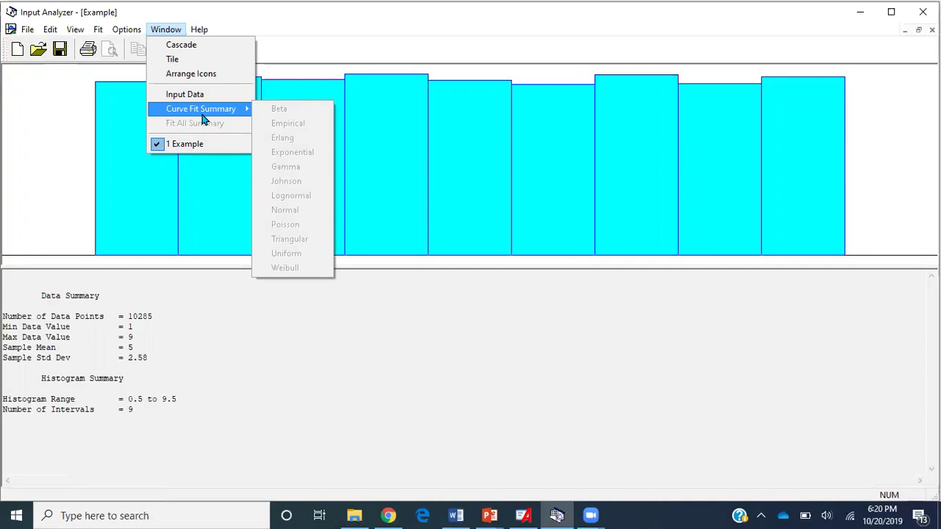
pyautogui.moveTo(131, 30)
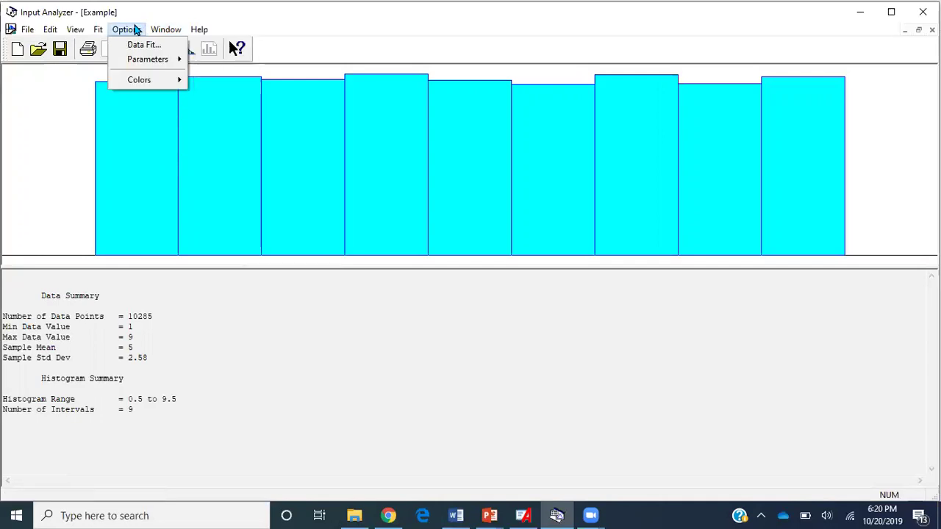
pyautogui.moveTo(150, 61)
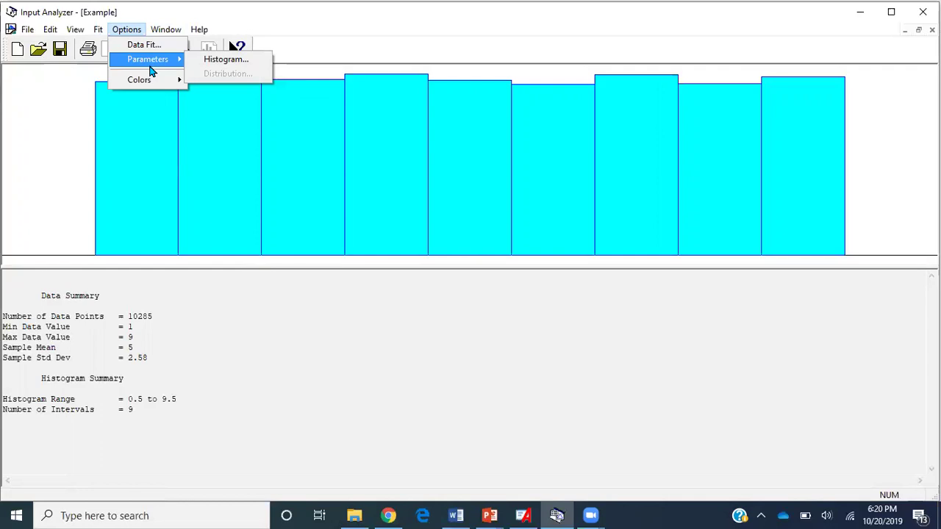
pyautogui.click(227, 63)
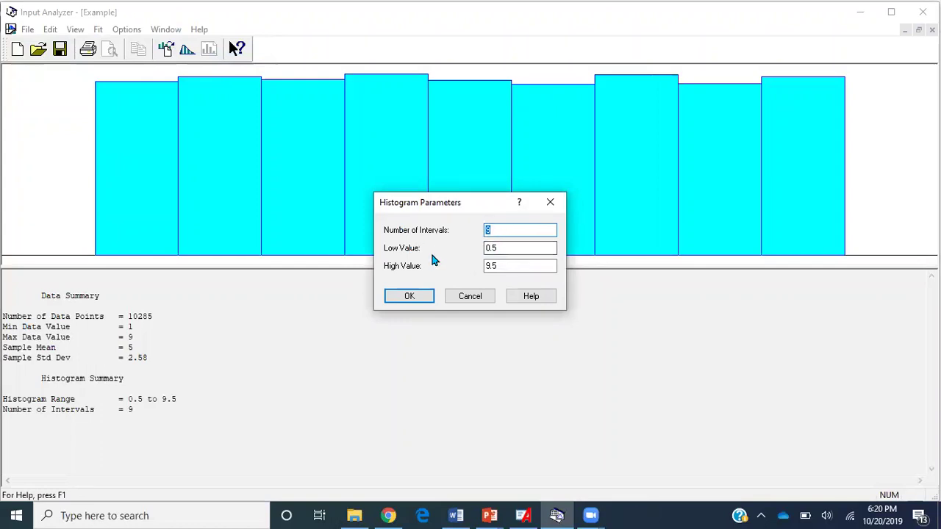
pyautogui.click(522, 248)
pyautogui.click(514, 265)
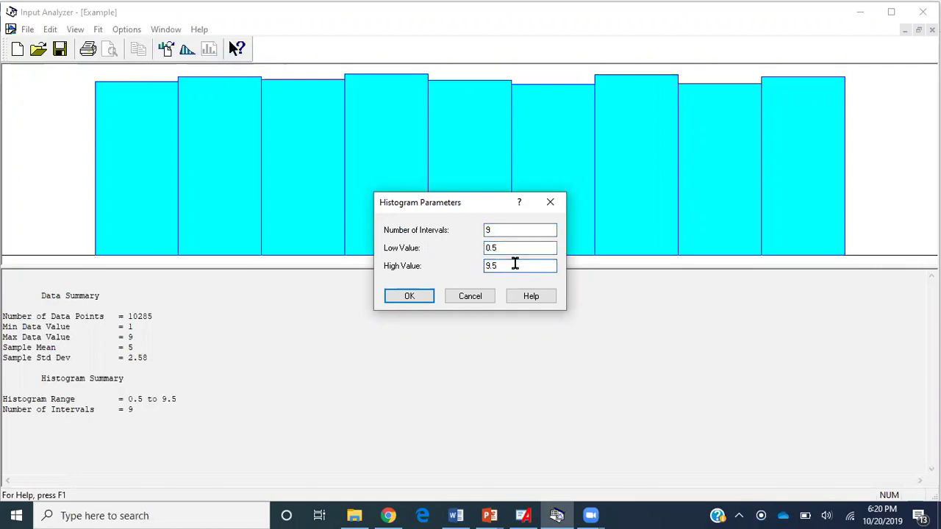
pyautogui.doubleClick(505, 231)
pyautogui.write('15')
pyautogui.press('Return')
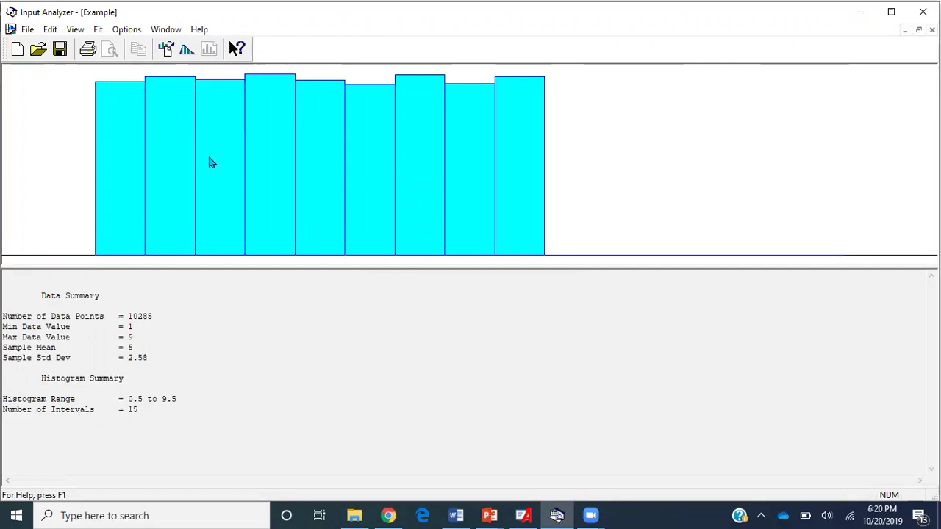
# Change the histogram's Number of Intervals back to 9.
pyautogui.click(247, 380)
pyautogui.click(127, 29)
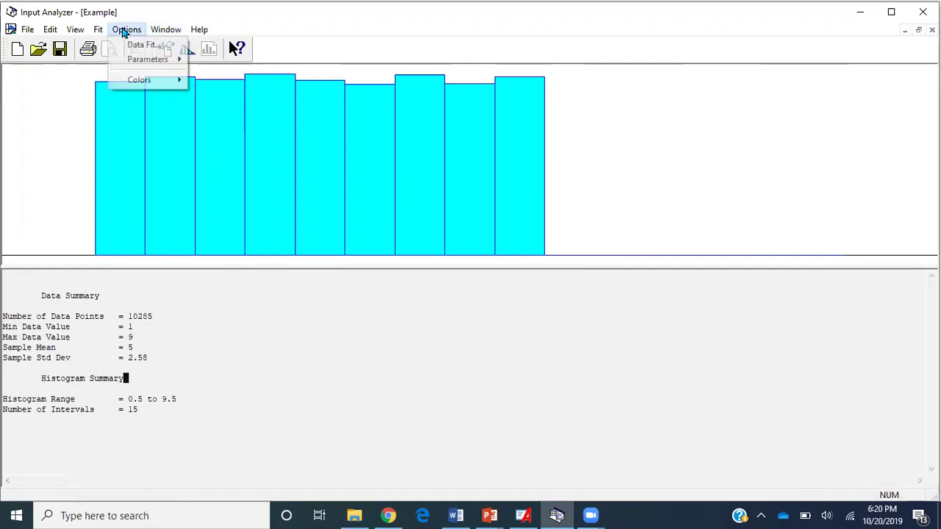
pyautogui.moveTo(144, 63)
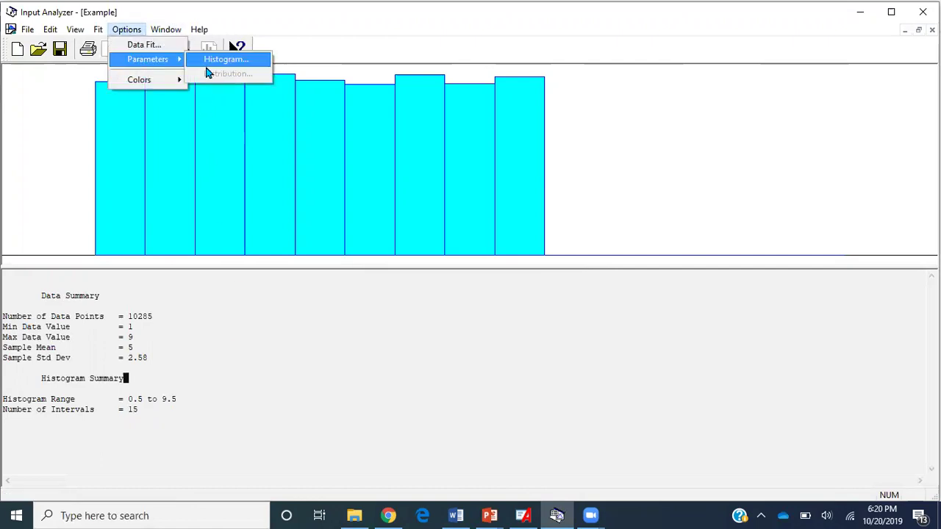
pyautogui.click(213, 59)
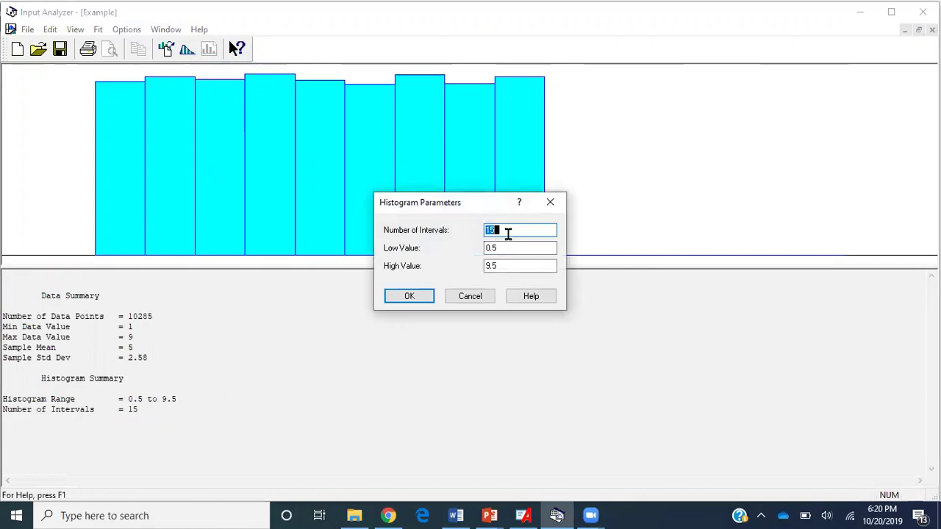
pyautogui.write('9')
pyautogui.click(409, 296)
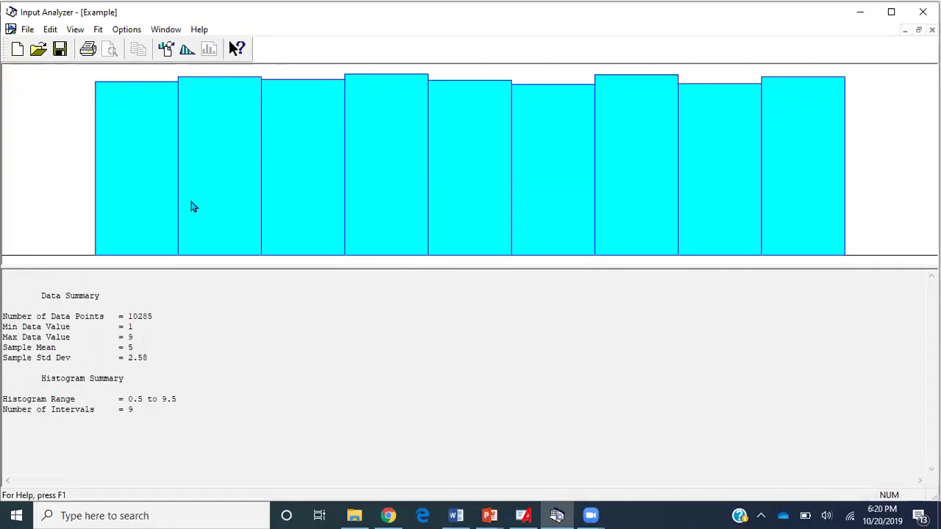
pyautogui.click(98, 30)
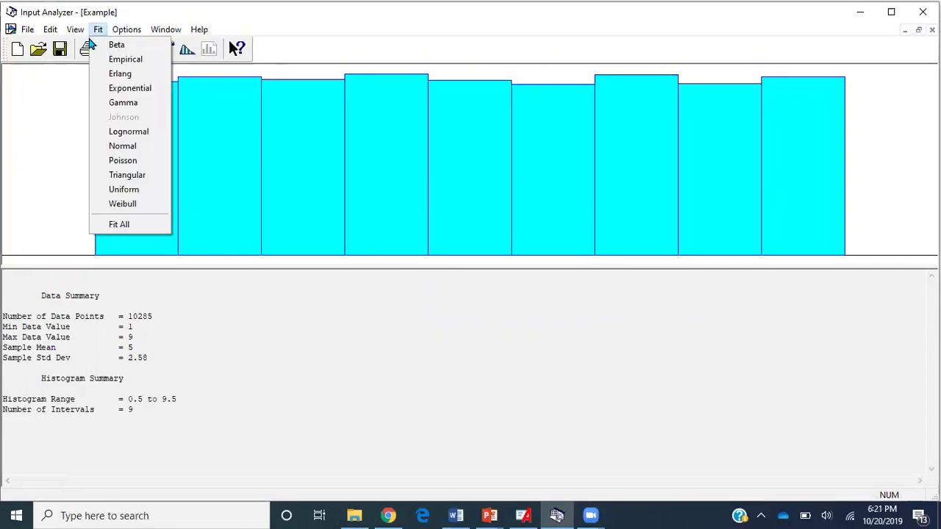
pyautogui.click(116, 225)
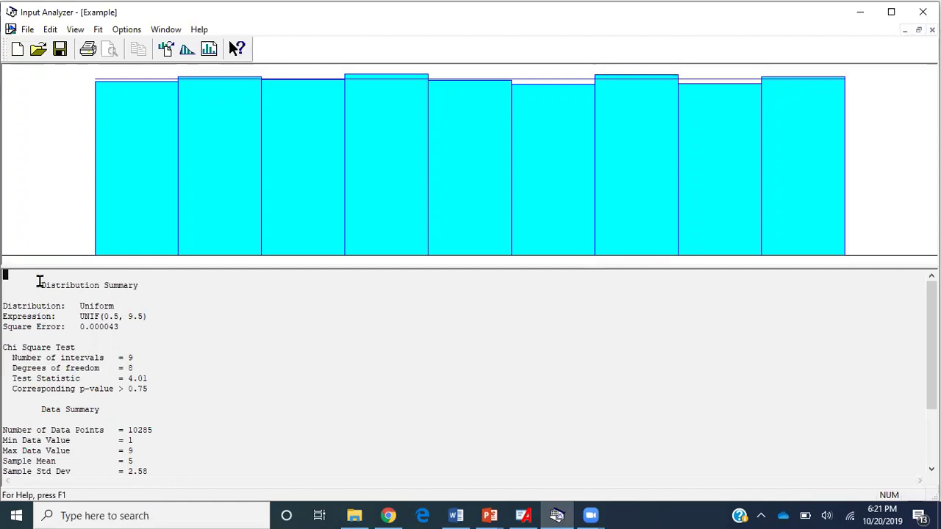
pyautogui.moveTo(41, 285); pyautogui.dragTo(175, 287)
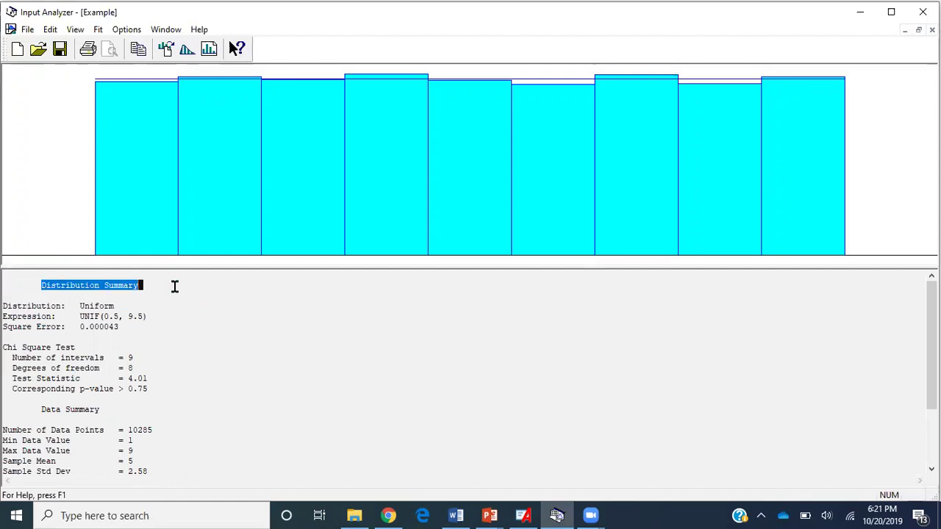
pyautogui.doubleClick(100, 306)
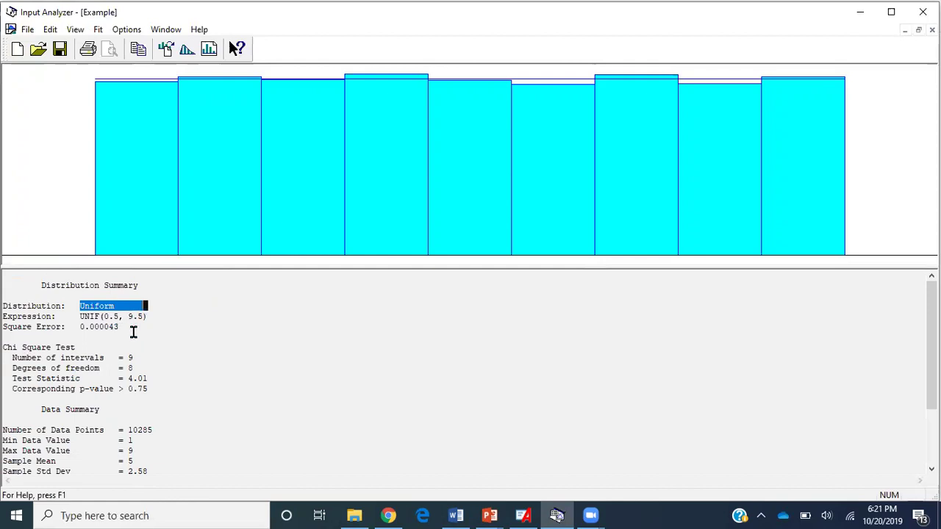
pyautogui.click(132, 330)
pyautogui.keyDown('shift'); pyautogui.click(79, 328); pyautogui.keyUp('shift')
pyautogui.hotkey('shift', 'Right')
pyautogui.hotkey('shift', 'Right')
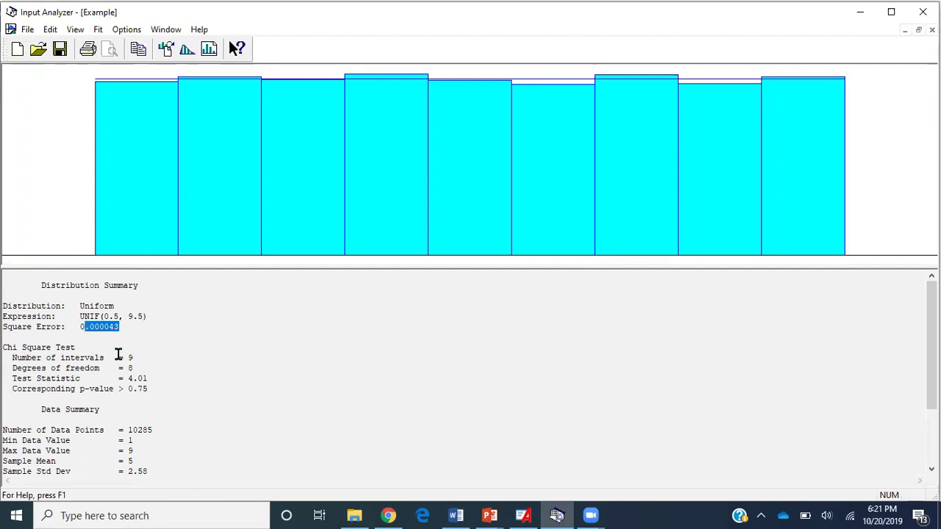
pyautogui.hotkey('shift', 'Right')
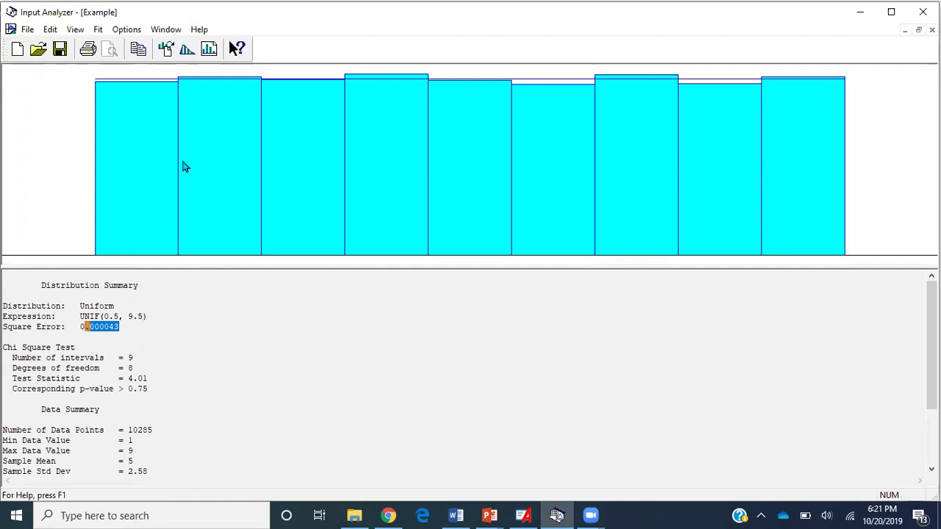
# Review the Fit All Summary square errors, including Beta and Normal, then close it without saving.
pyautogui.click(211, 56)
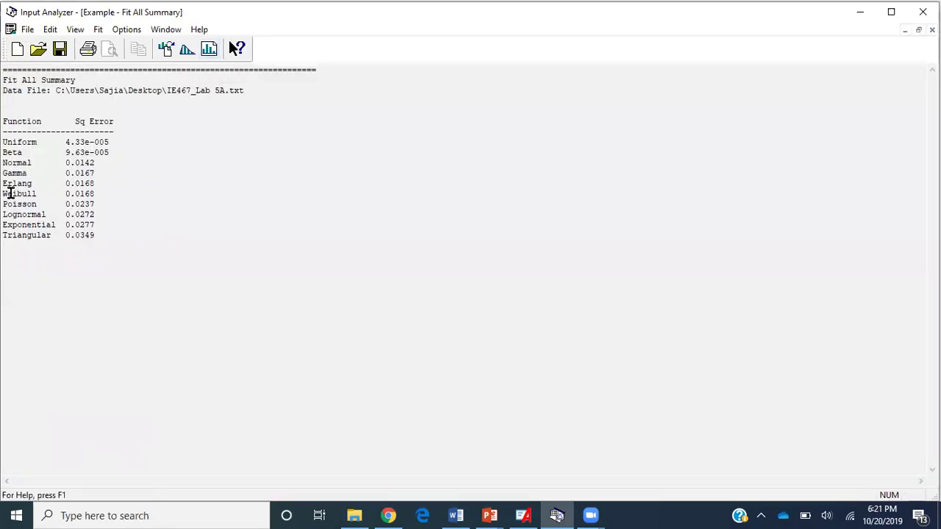
pyautogui.click(115, 151)
pyautogui.click(99, 162)
pyautogui.hotkey('alt', 'F4')
pyautogui.click(531, 290)
# Maximize the Example window and copy the UNIF(0.5, 9.5) fitted expression.
pyautogui.click(904, 30)
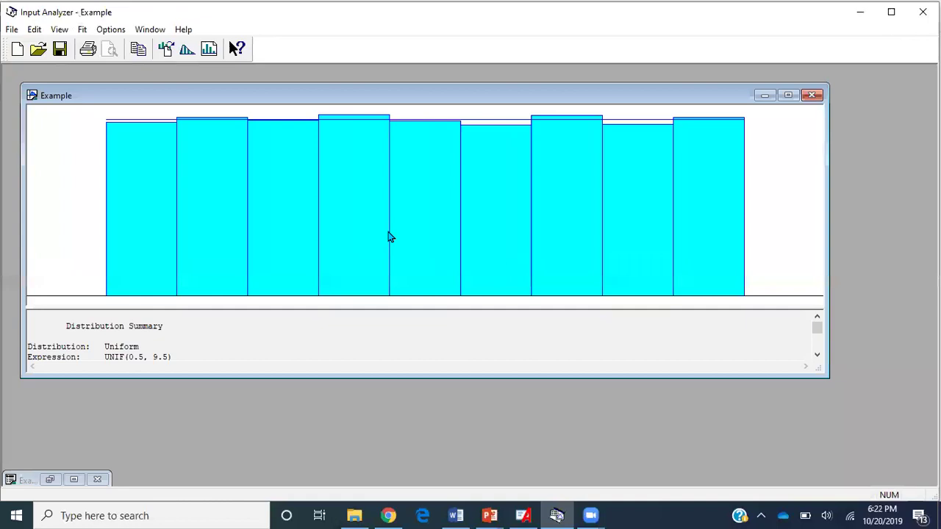
pyautogui.doubleClick(430, 105)
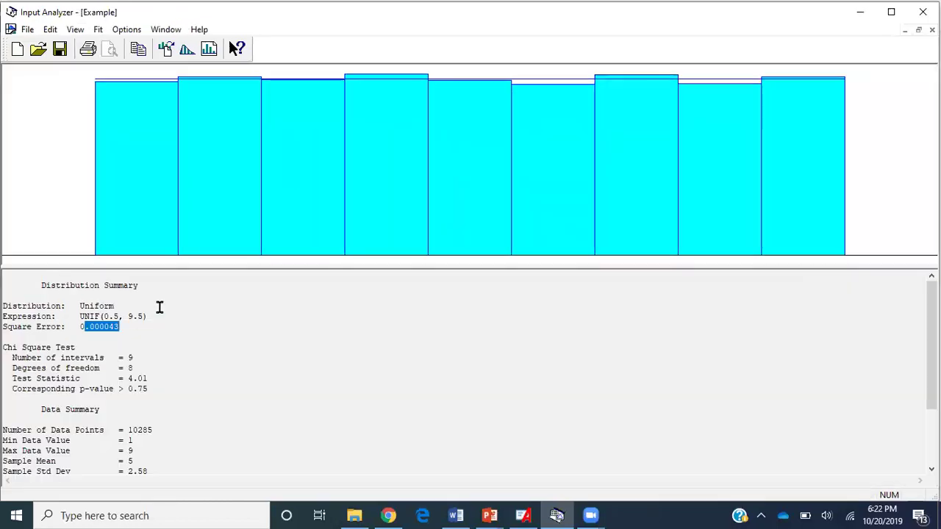
pyautogui.moveTo(123, 316)
pyautogui.mouseDown()
pyautogui.moveTo(8, 316)
pyautogui.moveTo(119, 316)
pyautogui.mouseUp()
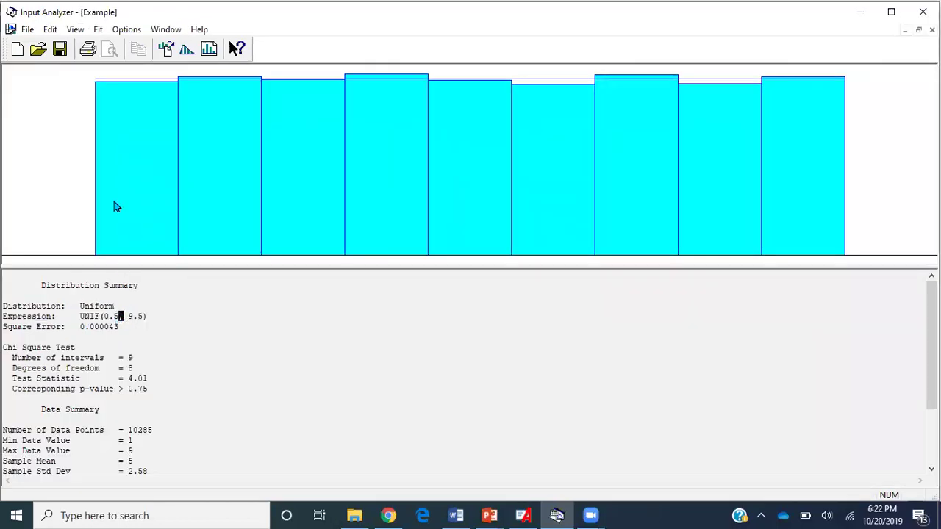
pyautogui.click(50, 29)
pyautogui.click(73, 60)
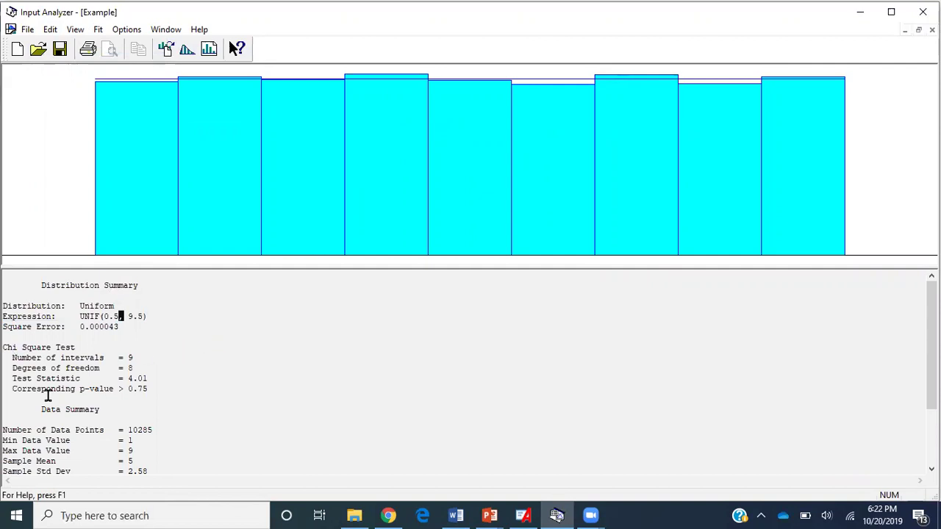
pyautogui.scroll(-1, 46, 395)
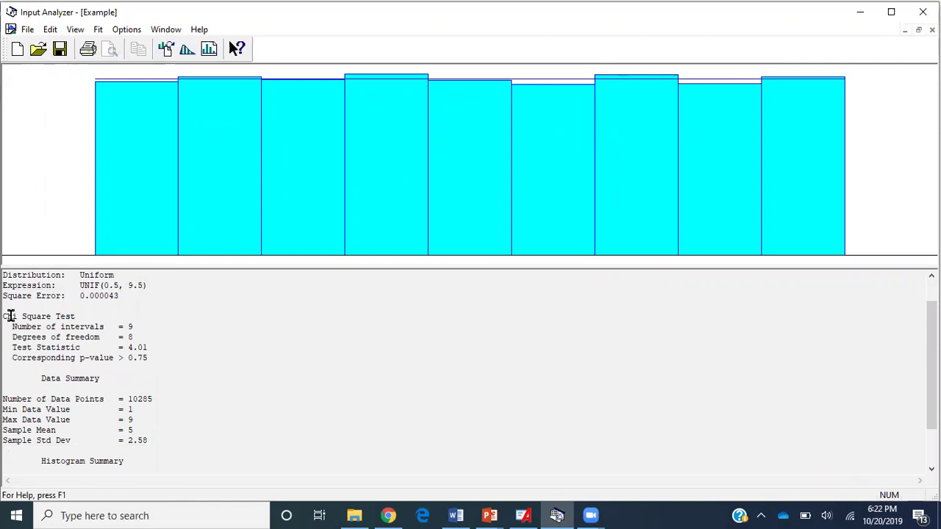
pyautogui.moveTo(3, 316); pyautogui.dragTo(88, 314)
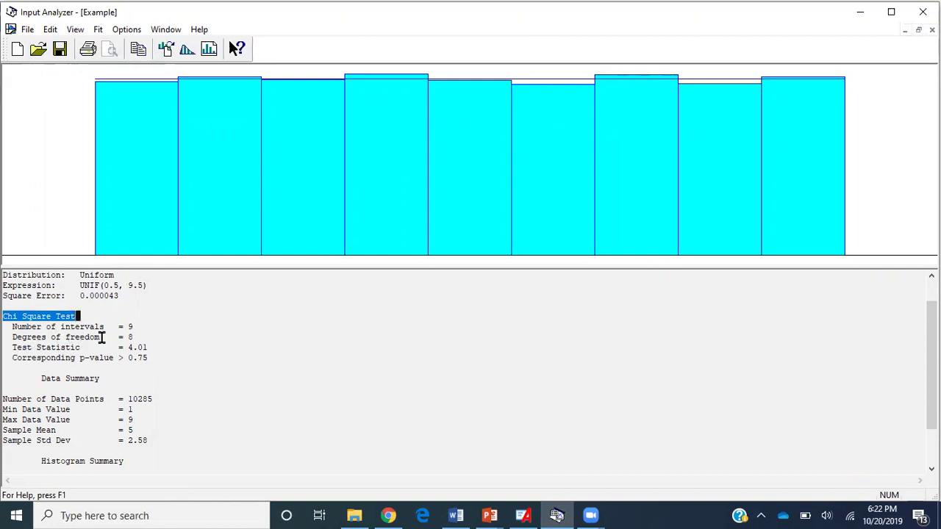
pyautogui.click(148, 317)
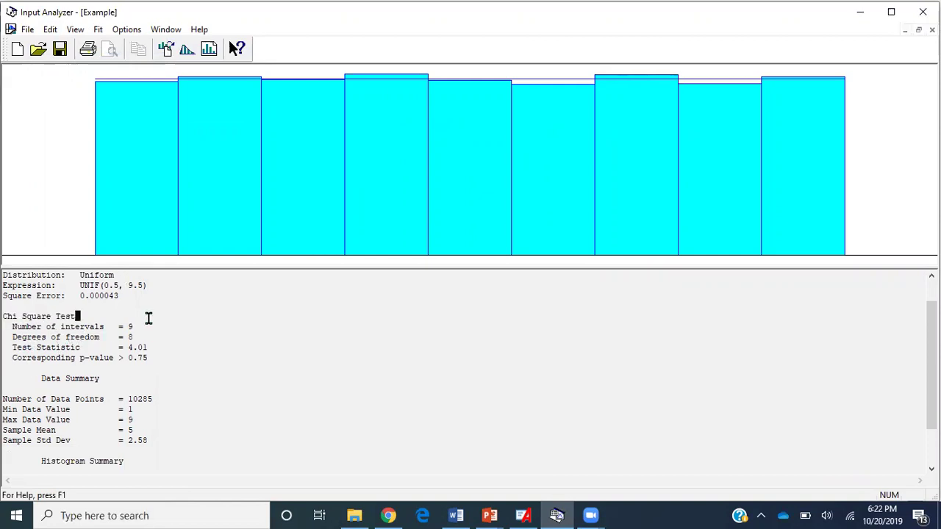
pyautogui.click(135, 327)
pyautogui.click(166, 347)
pyautogui.scroll(1, 158, 368)
pyautogui.click(128, 305)
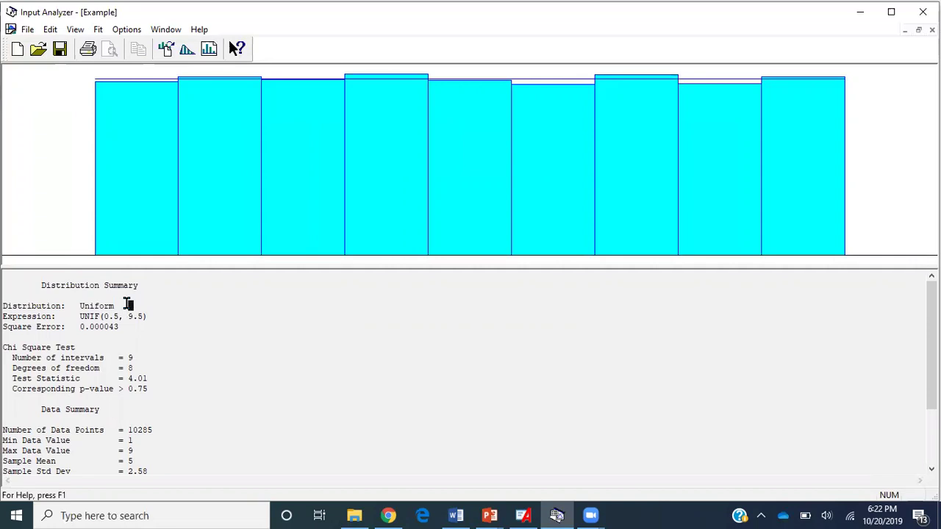
pyautogui.scroll(-3, 176, 424)
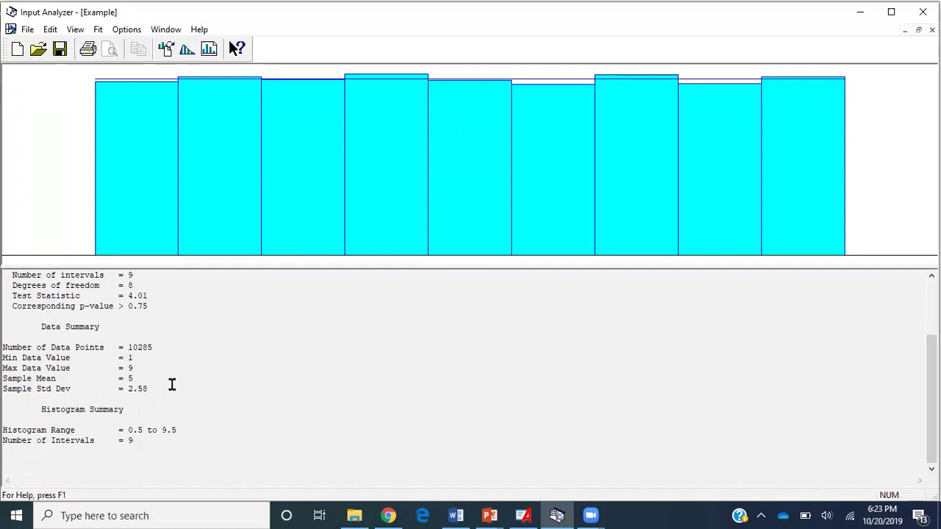
pyautogui.scroll(3, 172, 384)
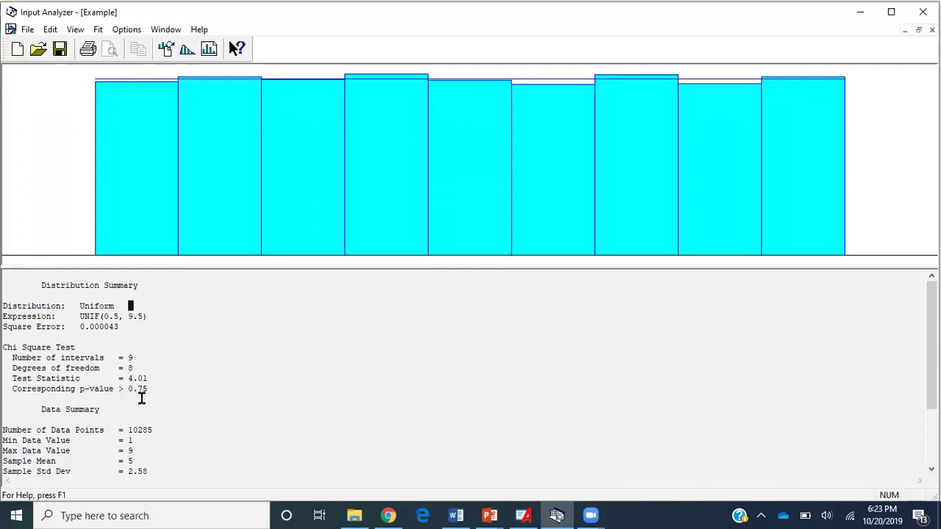
# Fit an Empirical distribution and review its CONT/DISC cumulative expression up to 0.887.
pyautogui.click(97, 30)
pyautogui.click(113, 63)
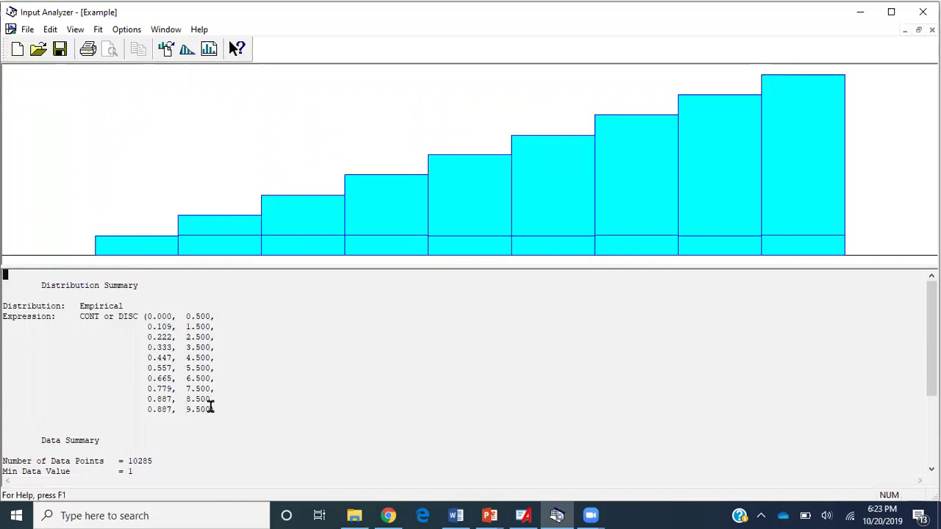
pyautogui.scroll(-1, 209, 405)
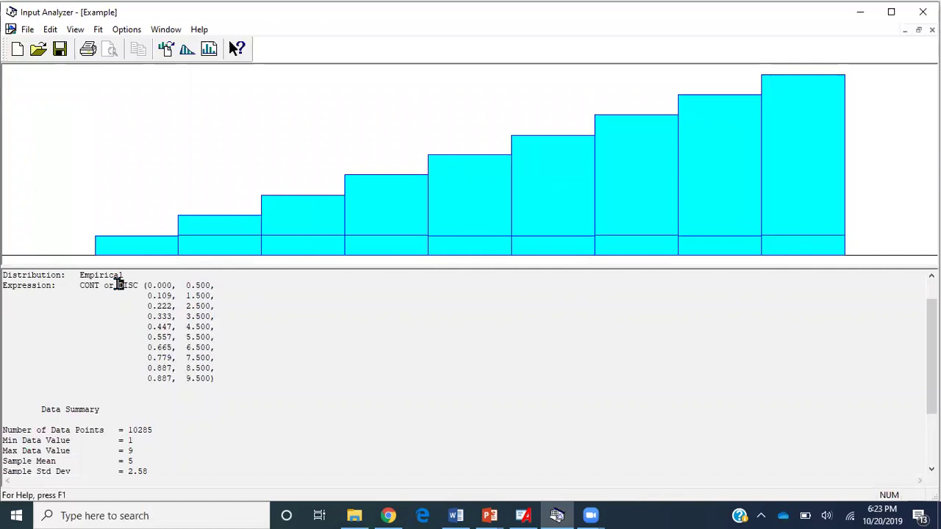
pyautogui.moveTo(118, 286); pyautogui.dragTo(218, 379)
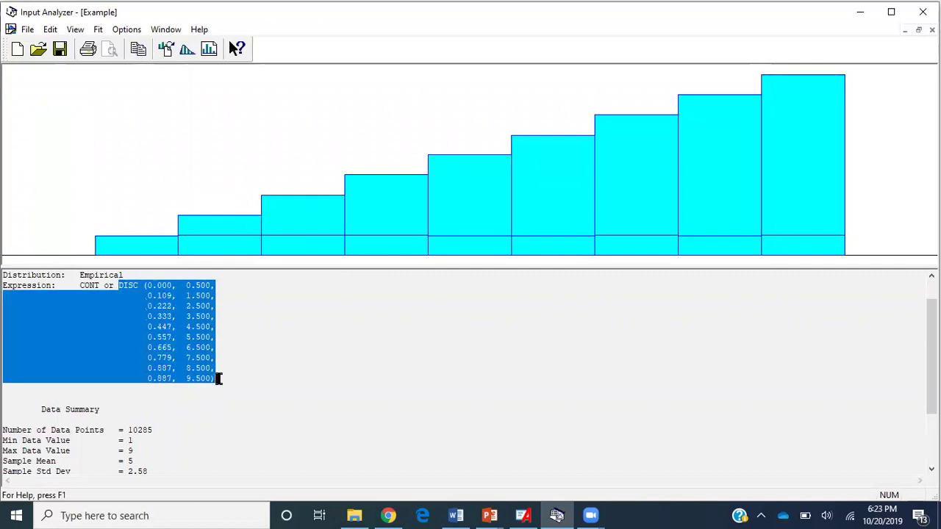
pyautogui.click(129, 292)
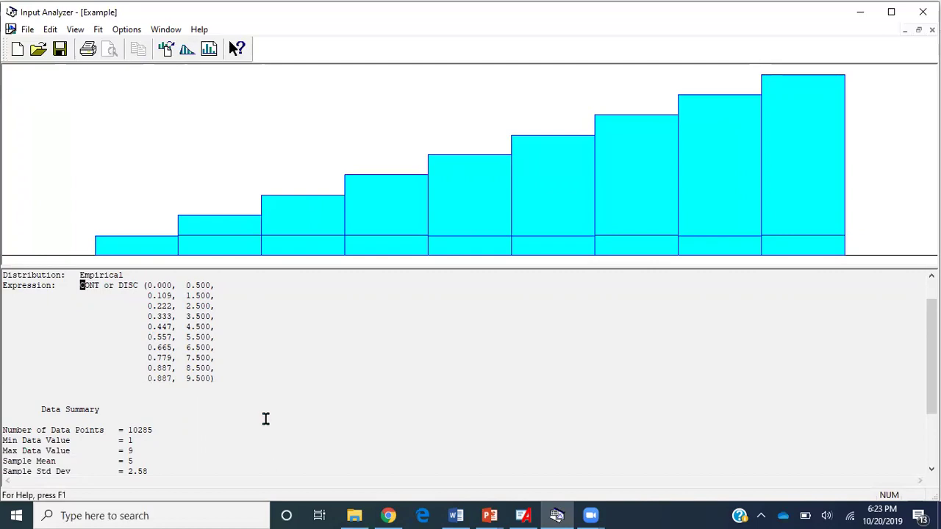
pyautogui.scroll(-3, 266, 419)
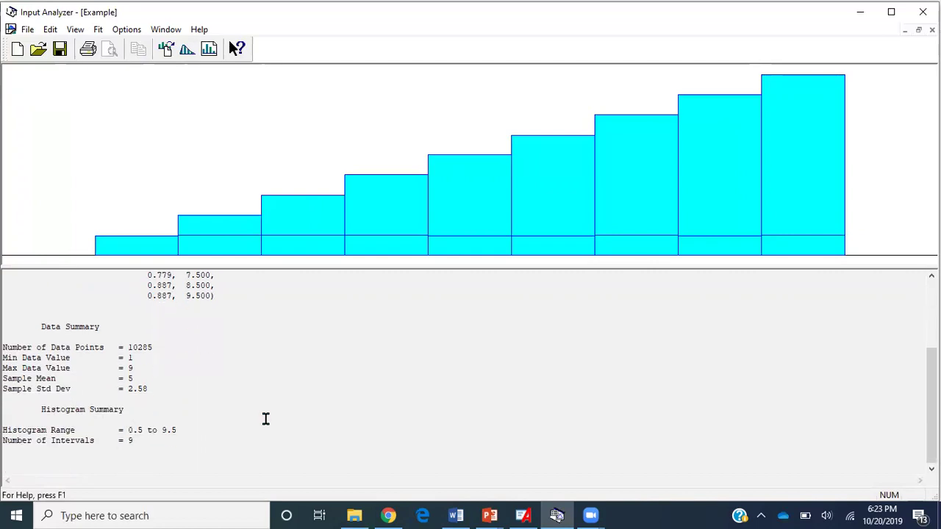
pyautogui.click(127, 30)
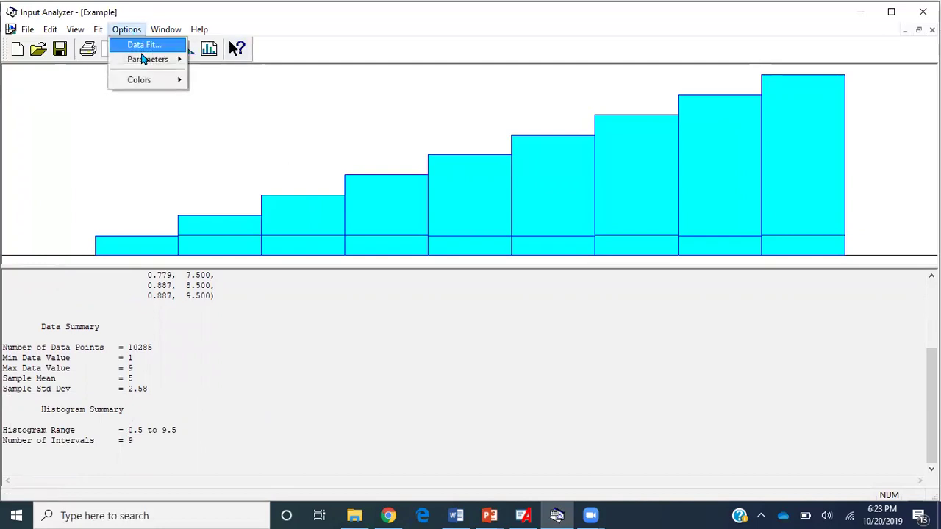
pyautogui.moveTo(144, 59)
pyautogui.click(225, 61)
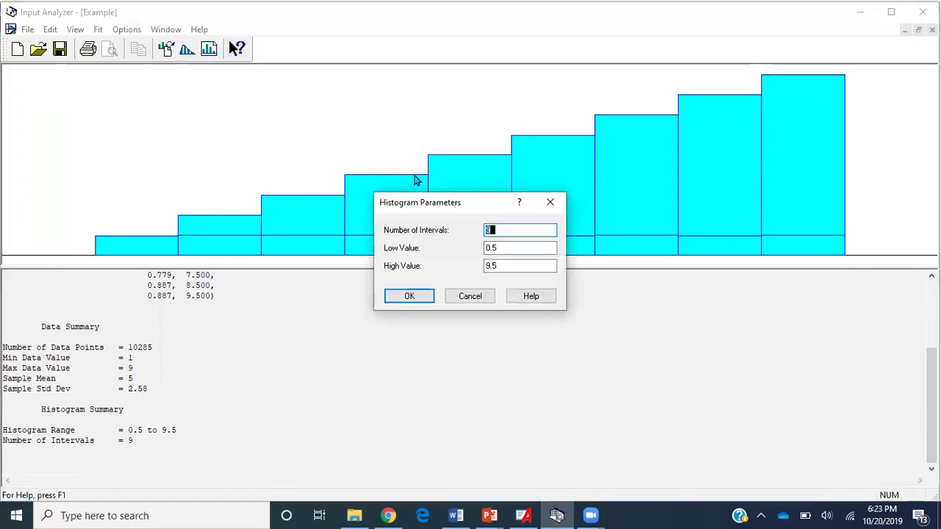
pyautogui.click(478, 296)
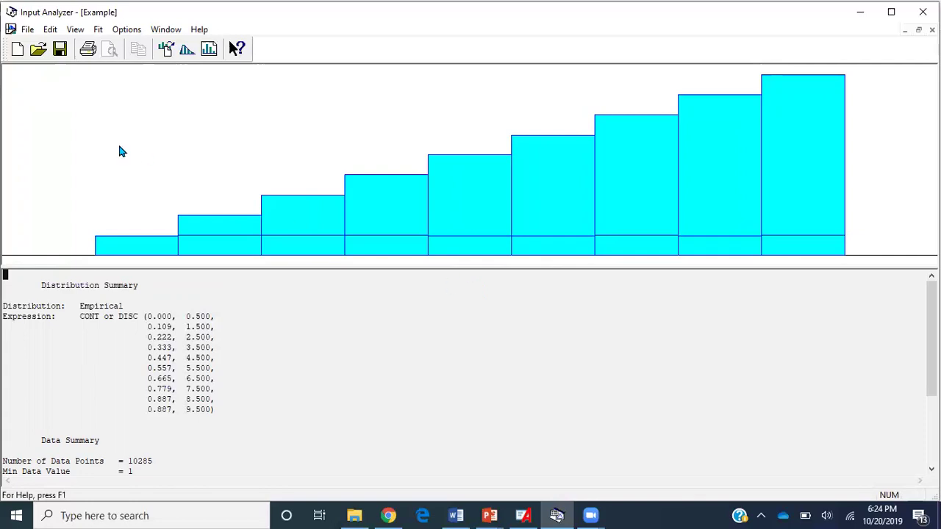
# Start generating a new data file from the Exponential distribution.
pyautogui.click(28, 34)
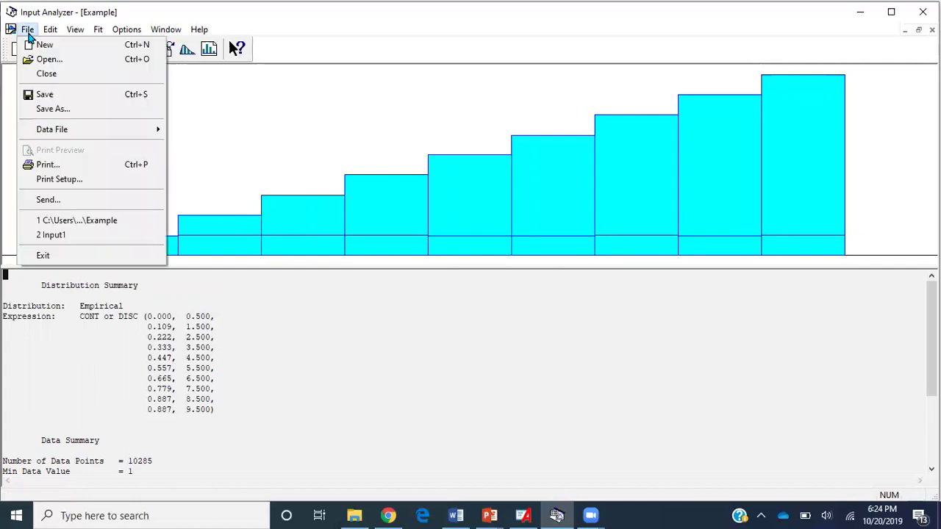
pyautogui.moveTo(88, 138)
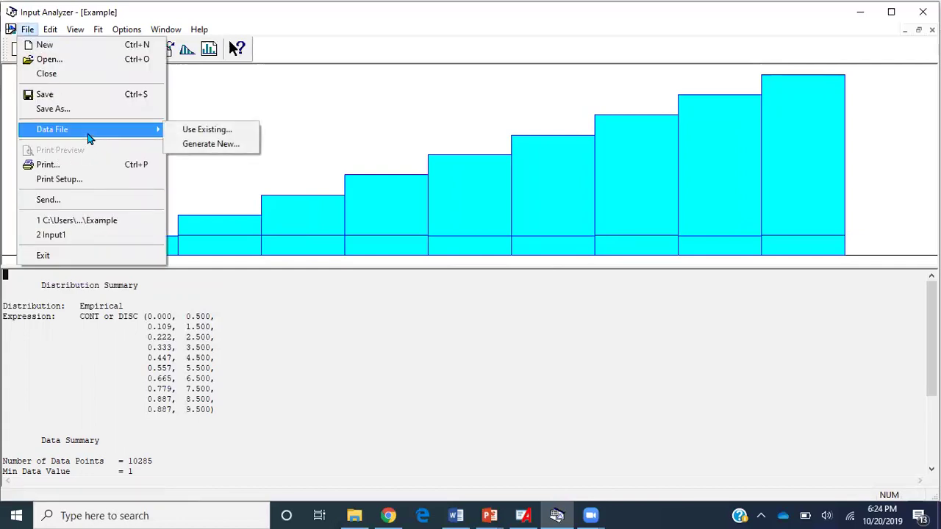
pyautogui.click(183, 146)
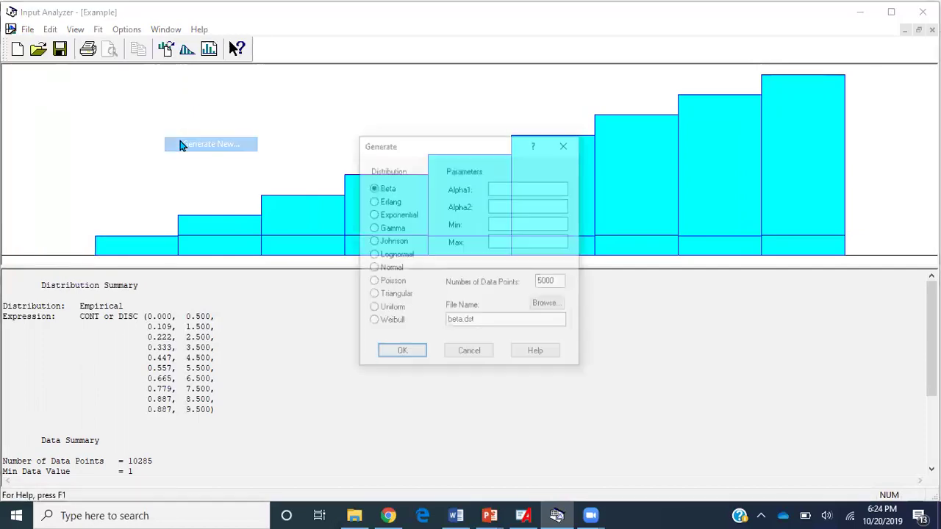
pyautogui.click(392, 217)
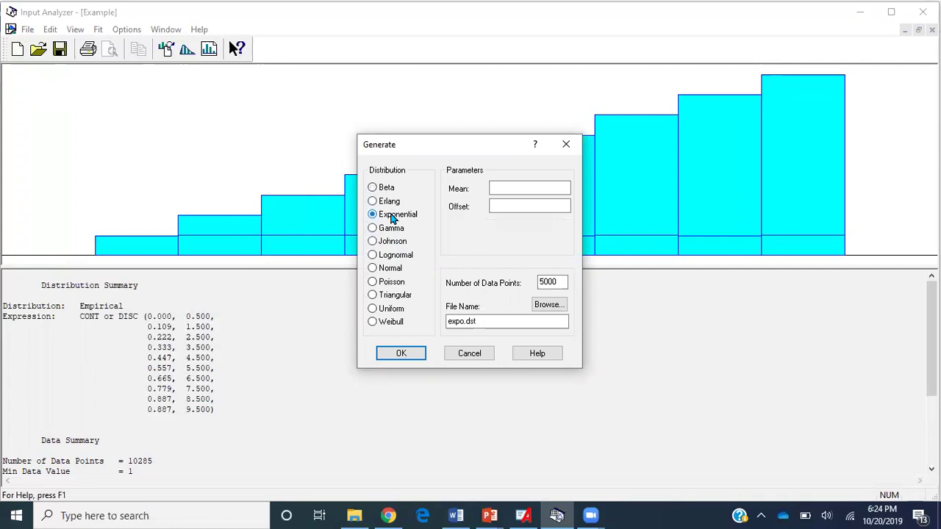
# Enter mean 5, offset 0 and 100000 data points for the exponential data.
pyautogui.click(540, 190)
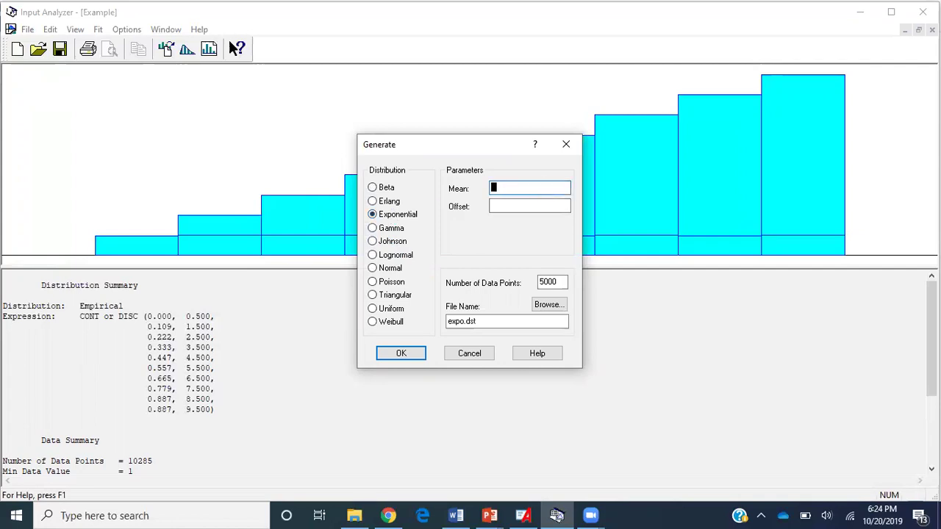
pyautogui.write('5')
pyautogui.click(544, 205)
pyautogui.write('0')
pyautogui.click(559, 281)
pyautogui.moveTo(558, 281); pyautogui.dragTo(524, 280)
pyautogui.write('100000')
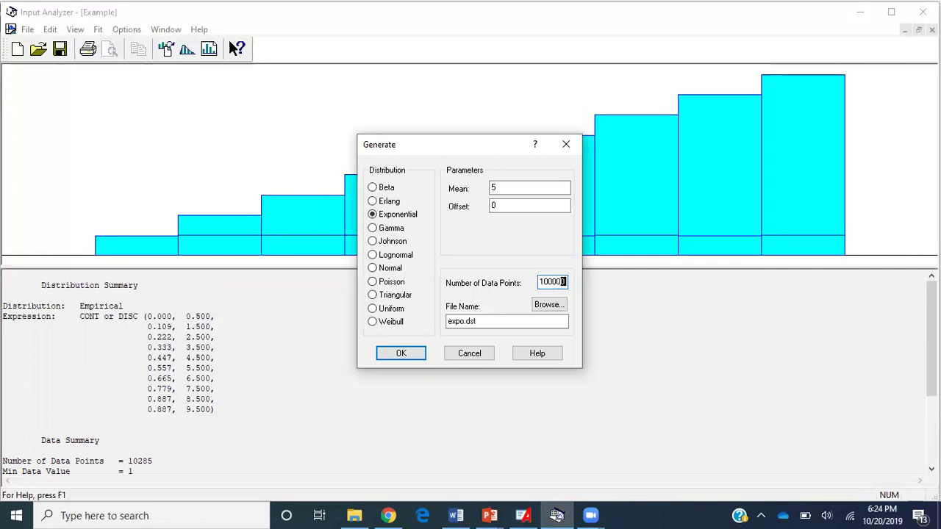
# Generate expo.dst, load it into the Example document, and refit the Empirical curve.
pyautogui.click(417, 355)
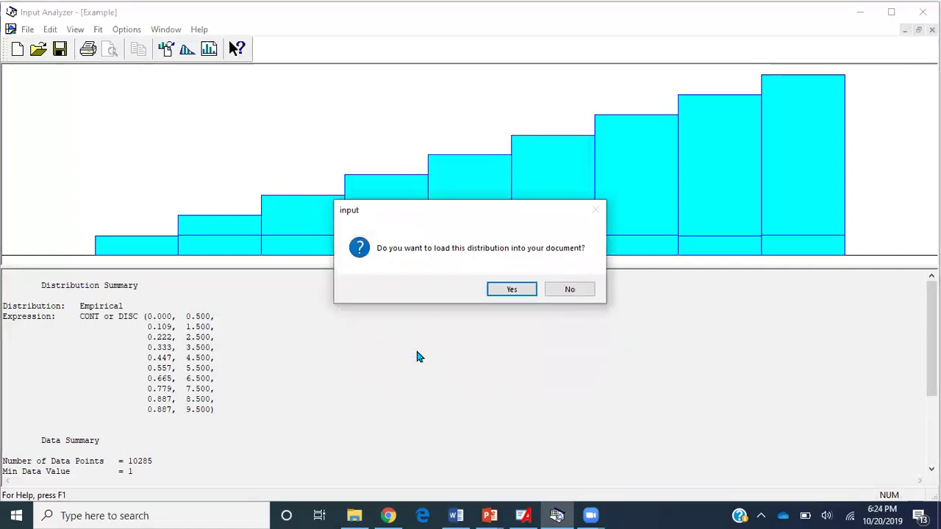
pyautogui.click(527, 291)
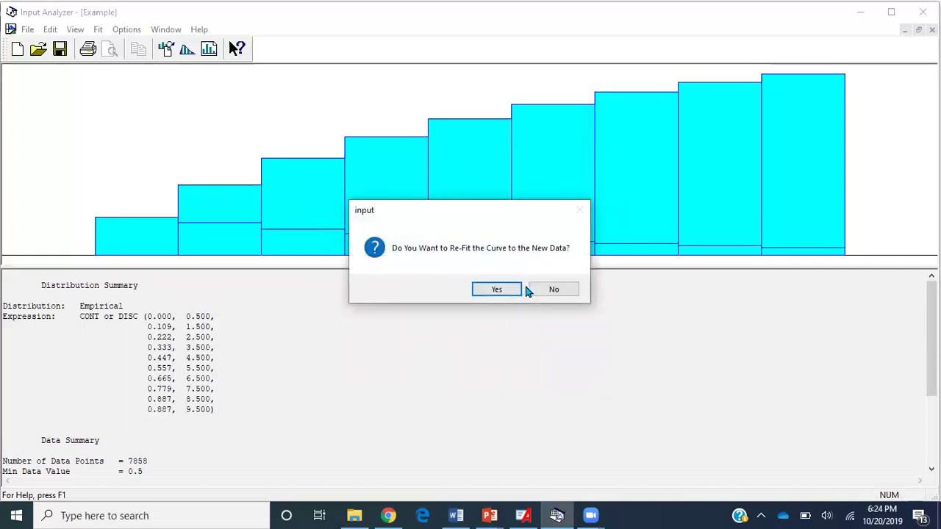
pyautogui.click(506, 286)
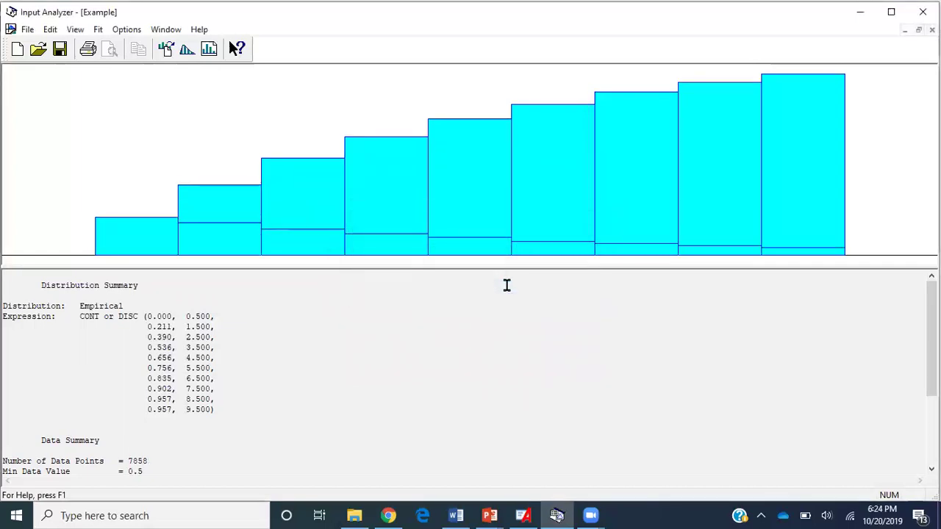